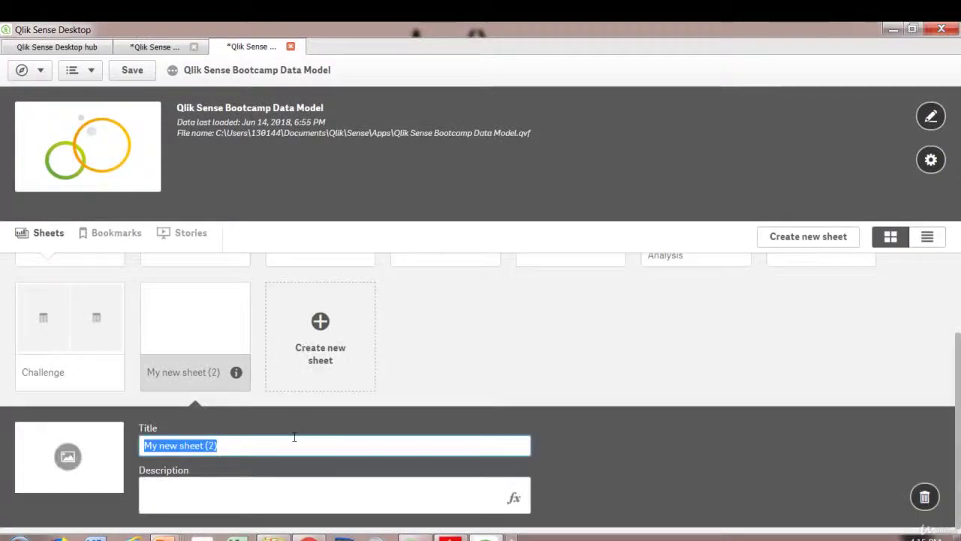
Title the new sheet 'Aggr' and begin editing its empty layout.
{"action": "type", "text": "Aggr"}
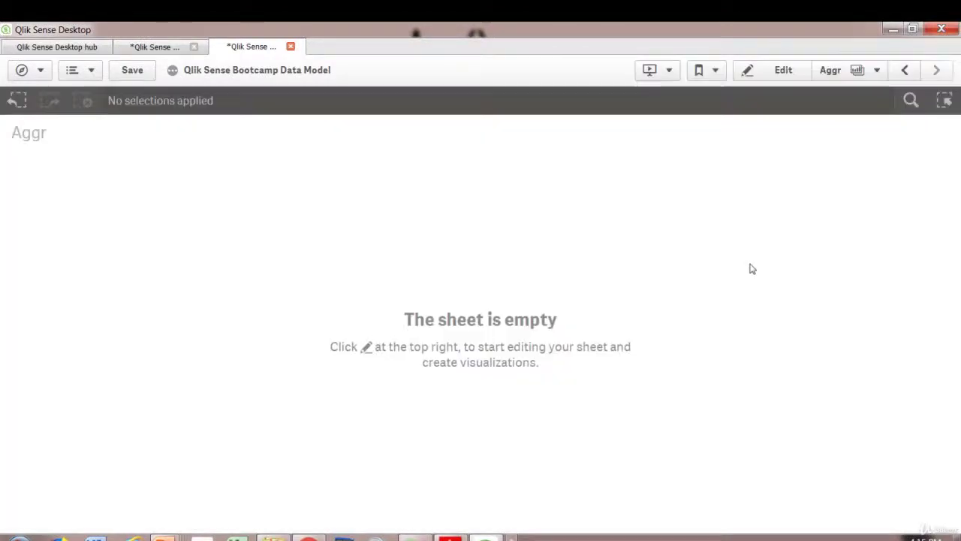
{"action": "left_click", "coordinate": [780, 73]}
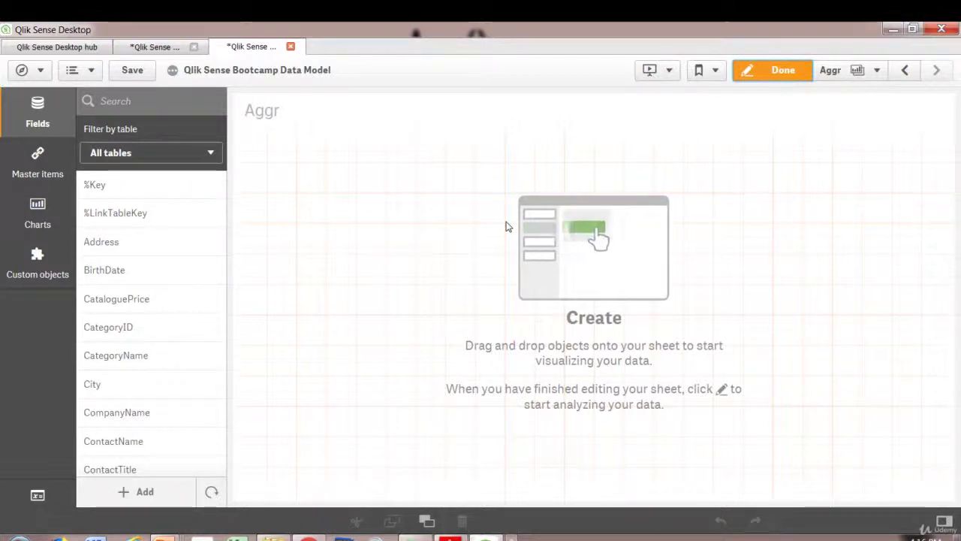
Place a table on the Aggr sheet with CustomerCountry as its dimension.
{"action": "left_click", "coordinate": [44, 216]}
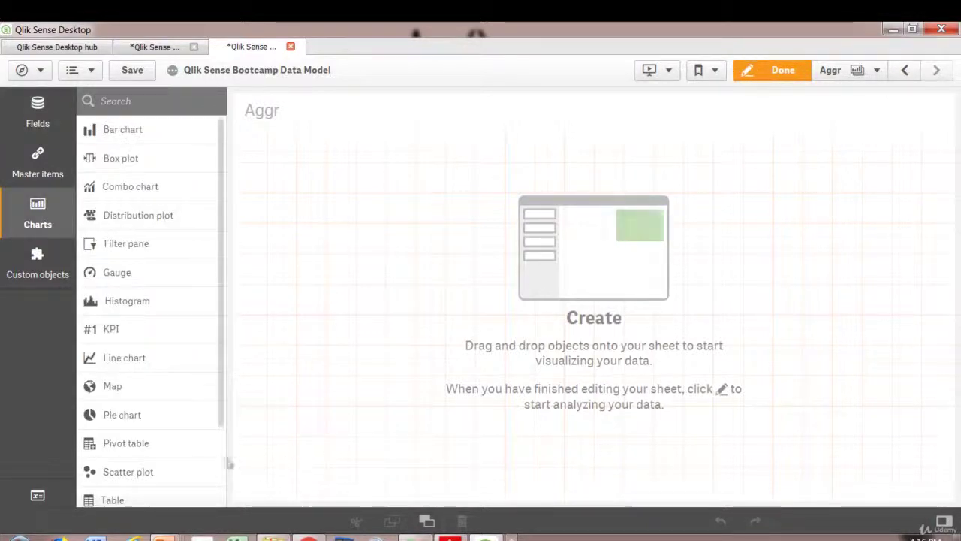
{"action": "double_click", "coordinate": [120, 498]}
{"action": "left_click", "coordinate": [866, 173]}
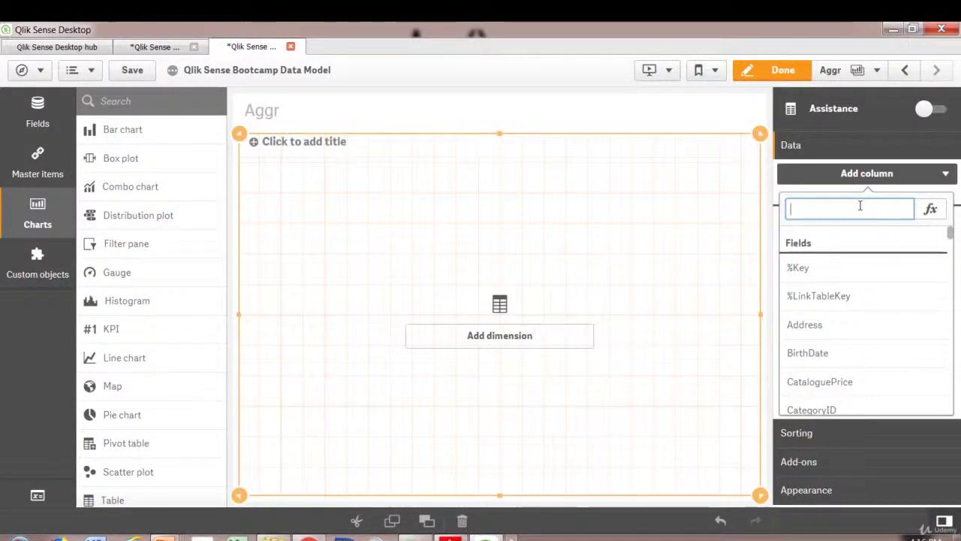
{"action": "type", "text": "cus"}
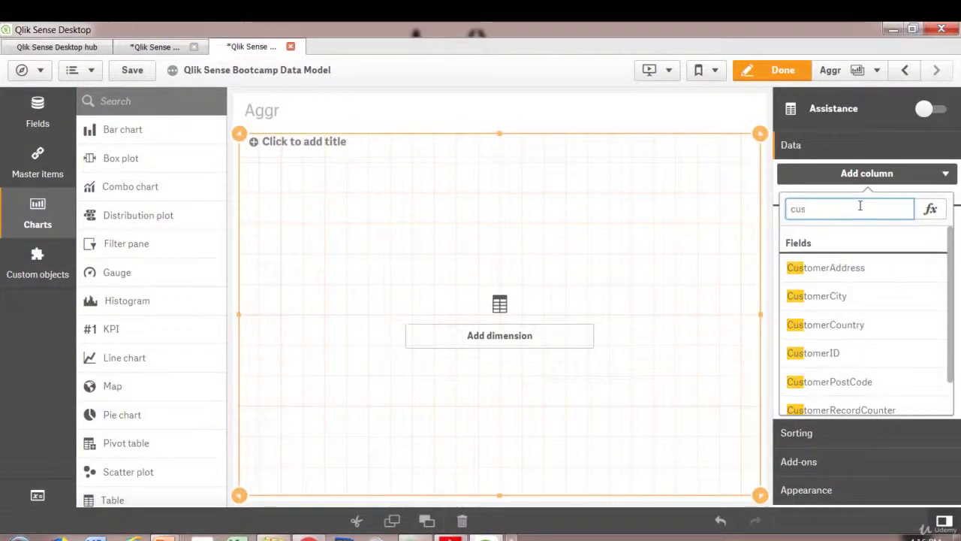
{"action": "left_click", "coordinate": [881, 323]}
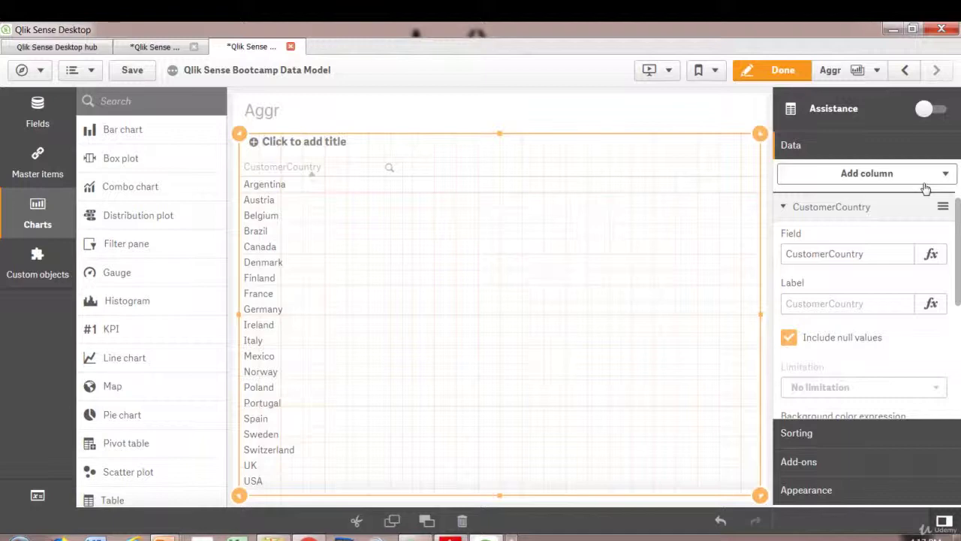
{"action": "left_click", "coordinate": [925, 184]}
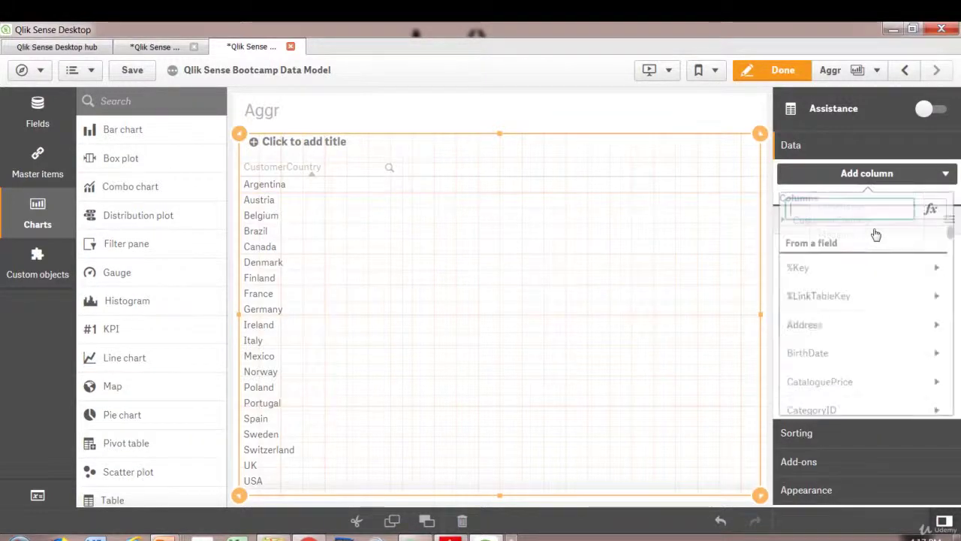
Enter the measure expression aggr(sum(LineSalesAmount), CustomerCountry, OrderID).
{"action": "left_click", "coordinate": [931, 209]}
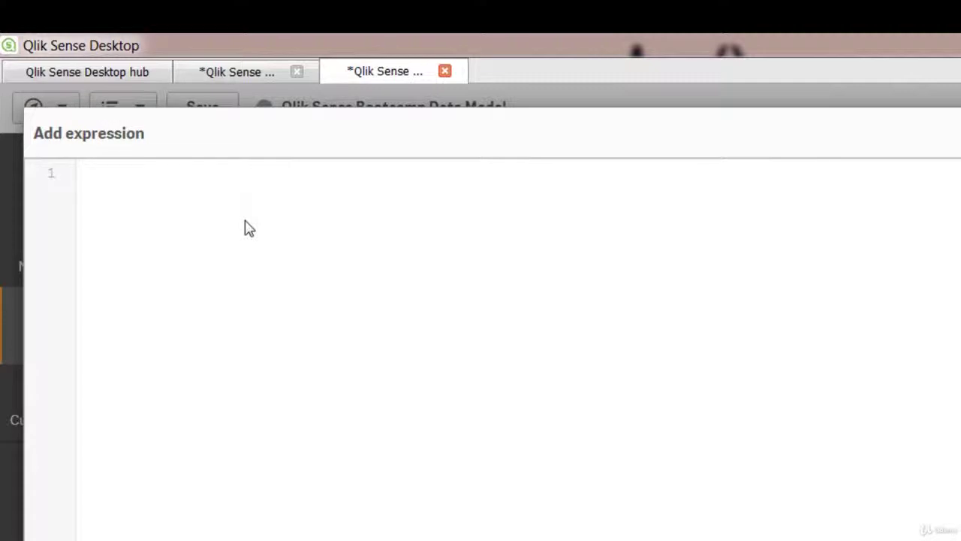
{"action": "type", "text": "aggr(sum("}
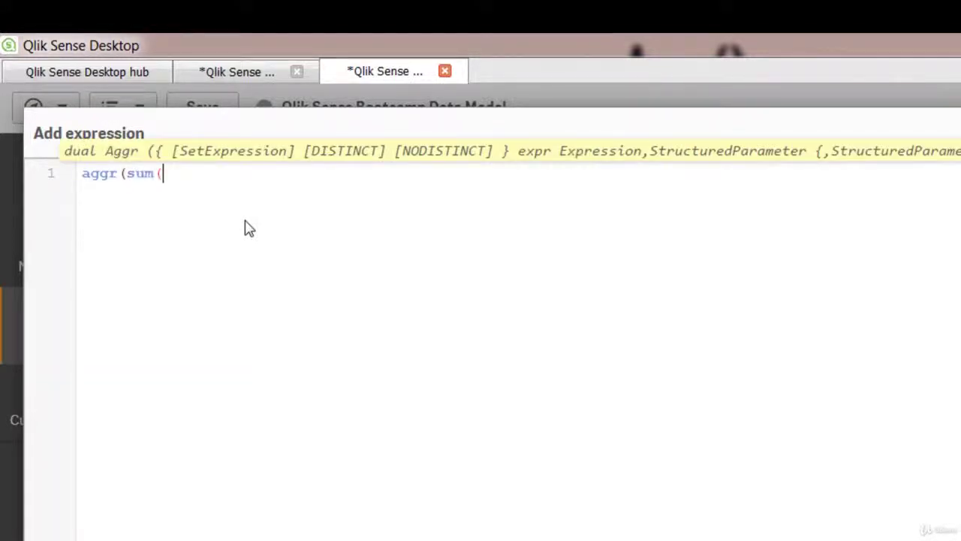
{"action": "type", "text": "lo"}
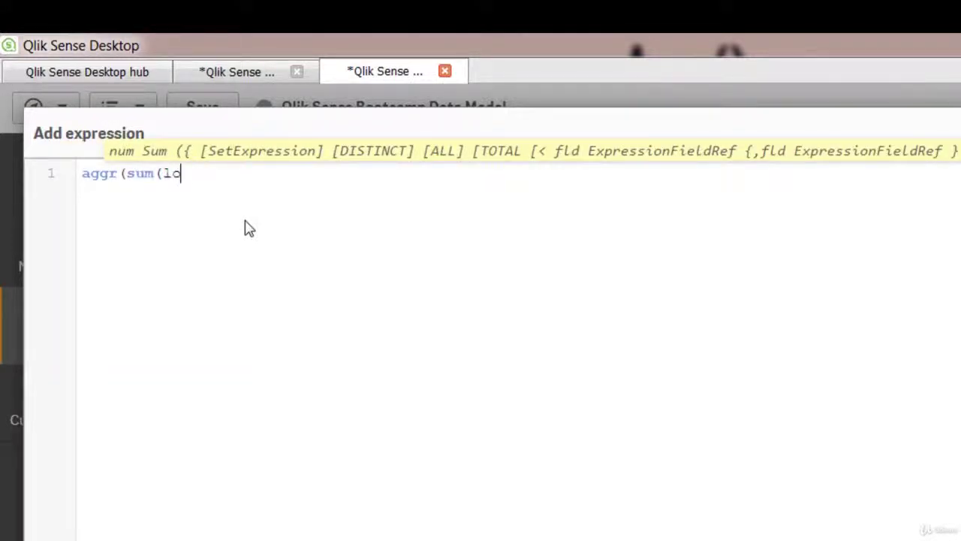
{"action": "key", "text": "BackSpace"}
{"action": "type", "text": "ine"}
{"action": "key", "text": "Return"}
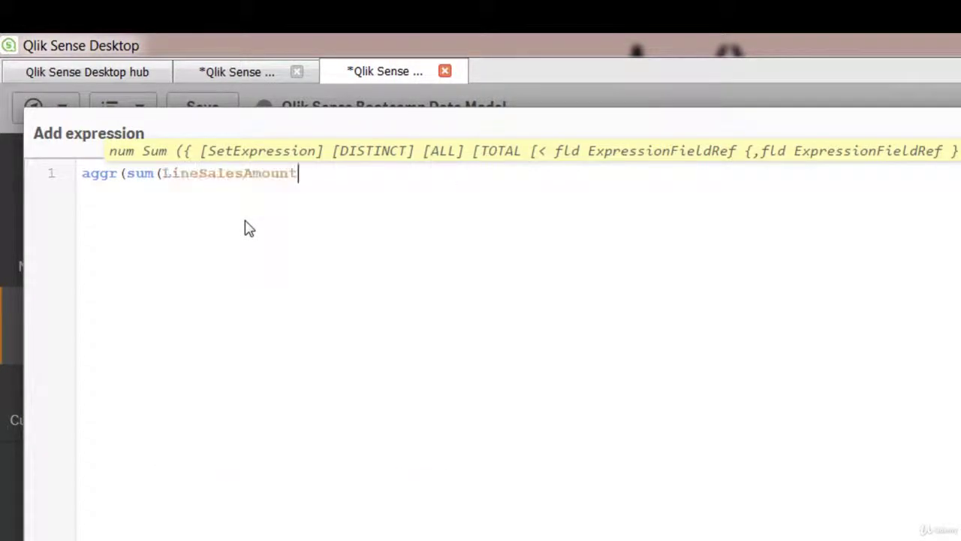
{"action": "type", "text": ")"}
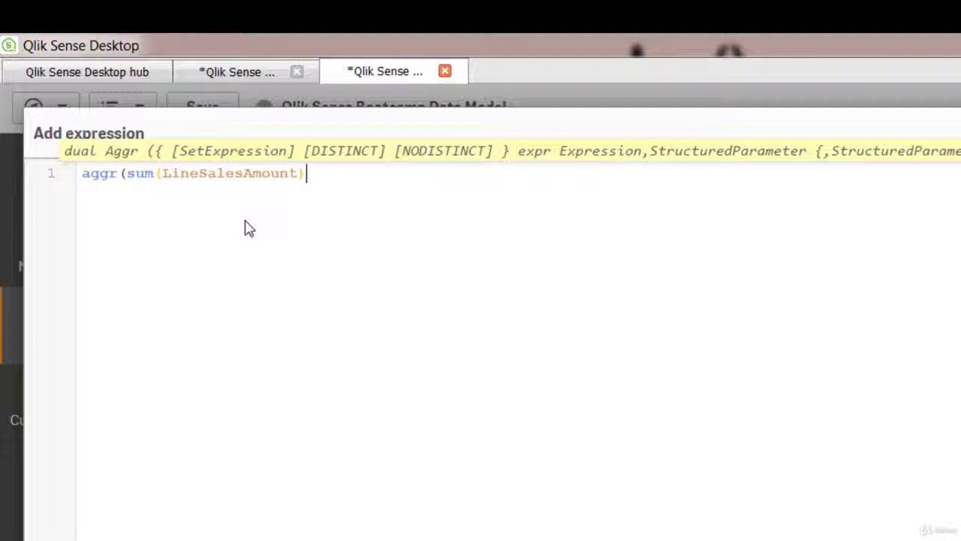
{"action": "type", "text": ","}
{"action": "type", "text": "cus"}
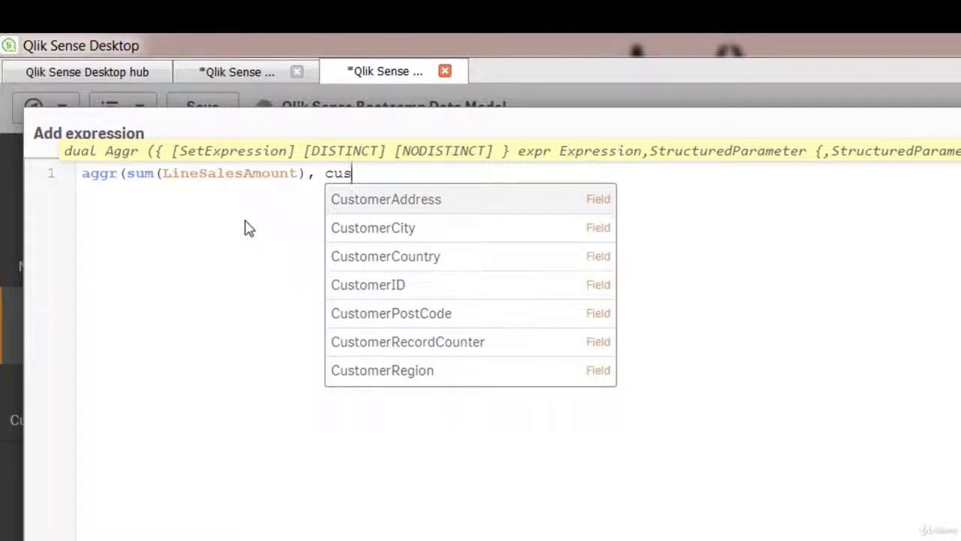
{"action": "key", "text": "Down"}
{"action": "key", "text": "Down"}
{"action": "key", "text": "Return"}
{"action": "type", "text": ", Order"}
{"action": "key", "text": "Down"}
{"action": "key", "text": "Return"}
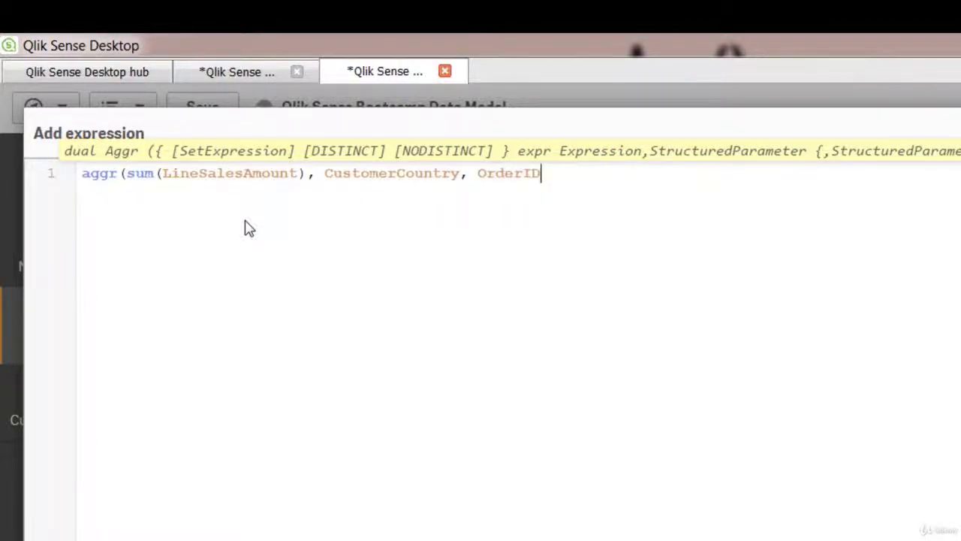
{"action": "type", "text": ")"}
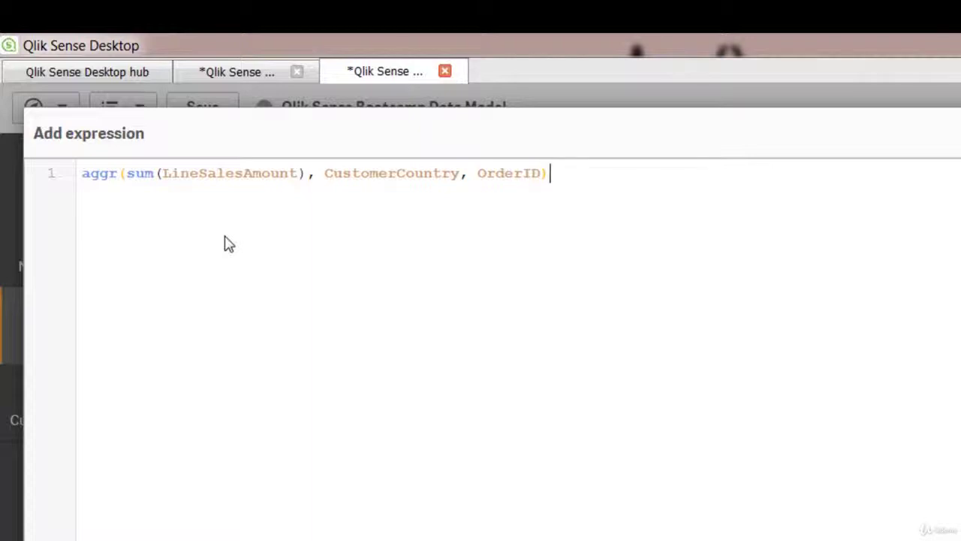
Add the set filter {<CategoryName = {'Seafood'}>} inside the sum.
{"action": "left_click", "coordinate": [167, 174]}
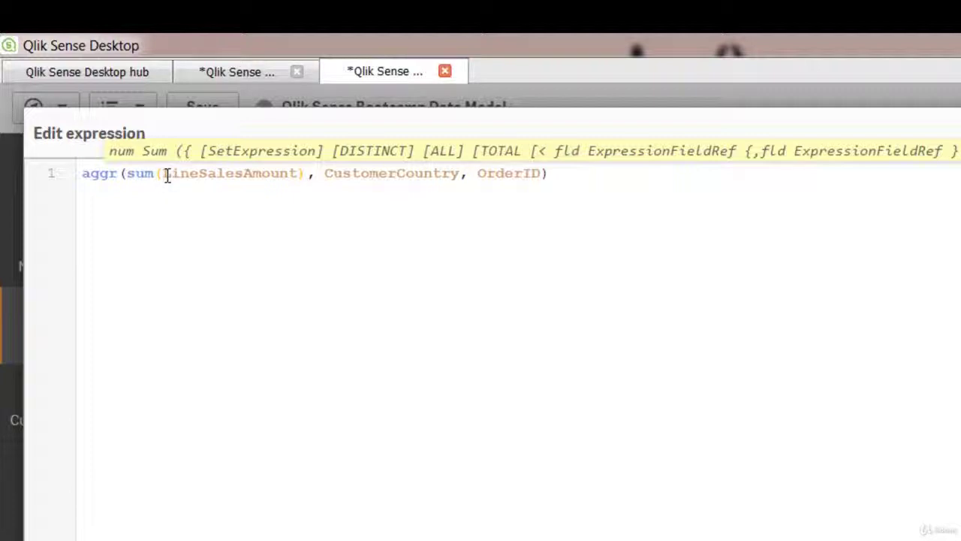
{"action": "type", "text": "{}"}
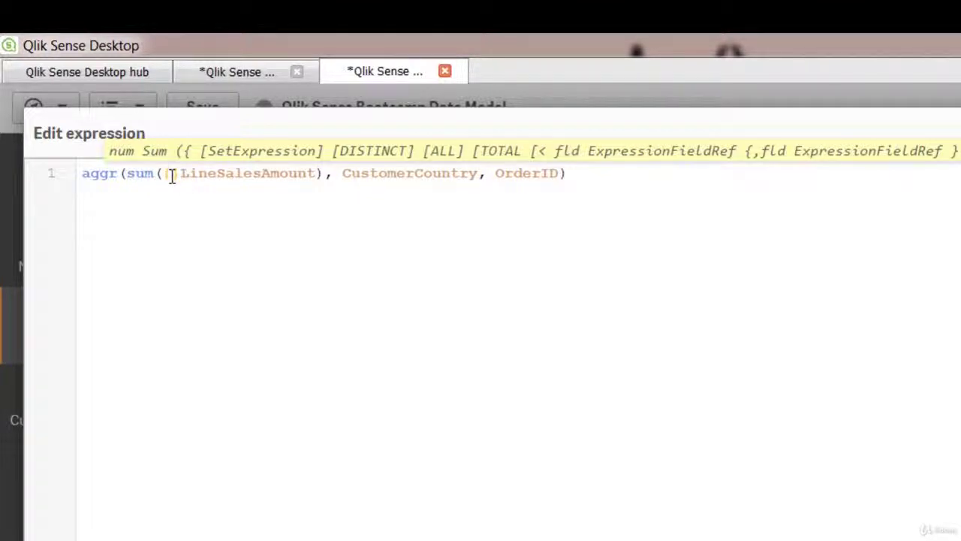
{"action": "type", "text": "<>"}
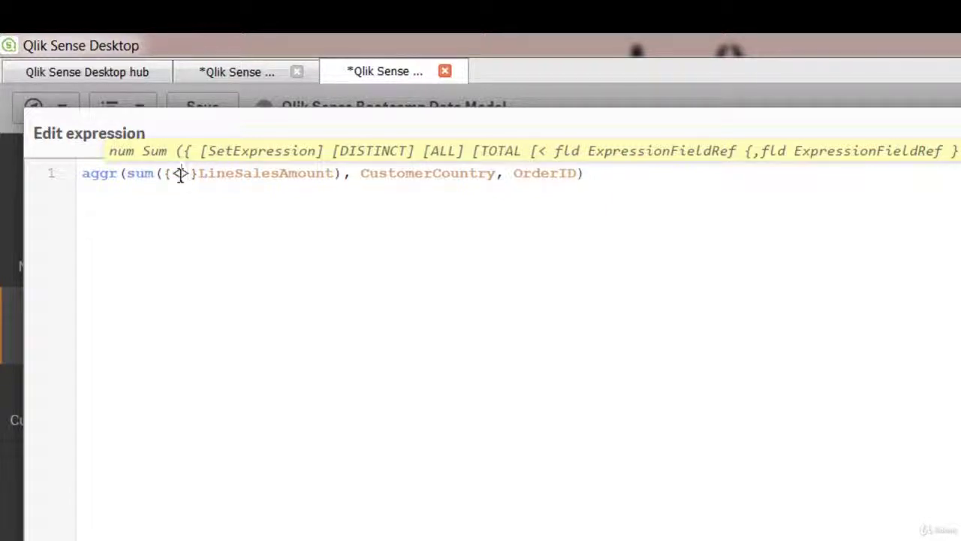
{"action": "left_click", "coordinate": [180, 175]}
{"action": "type", "text": "cate"}
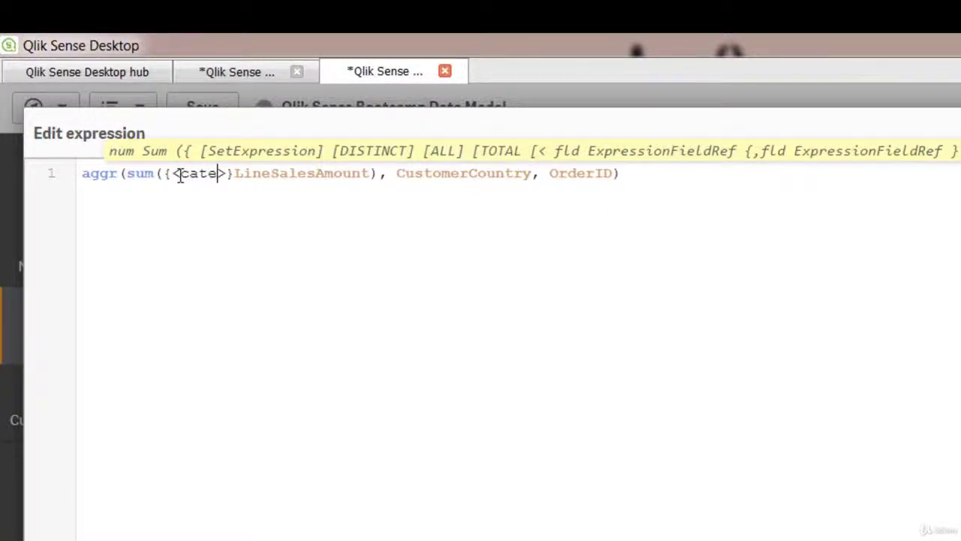
{"action": "key", "text": "Down"}
{"action": "key", "text": "Return"}
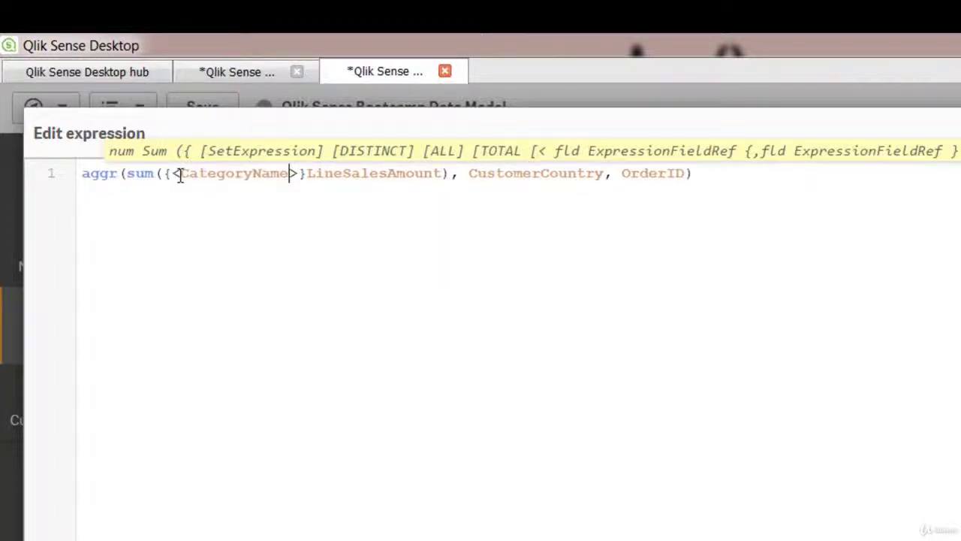
{"action": "type", "text": "= "}
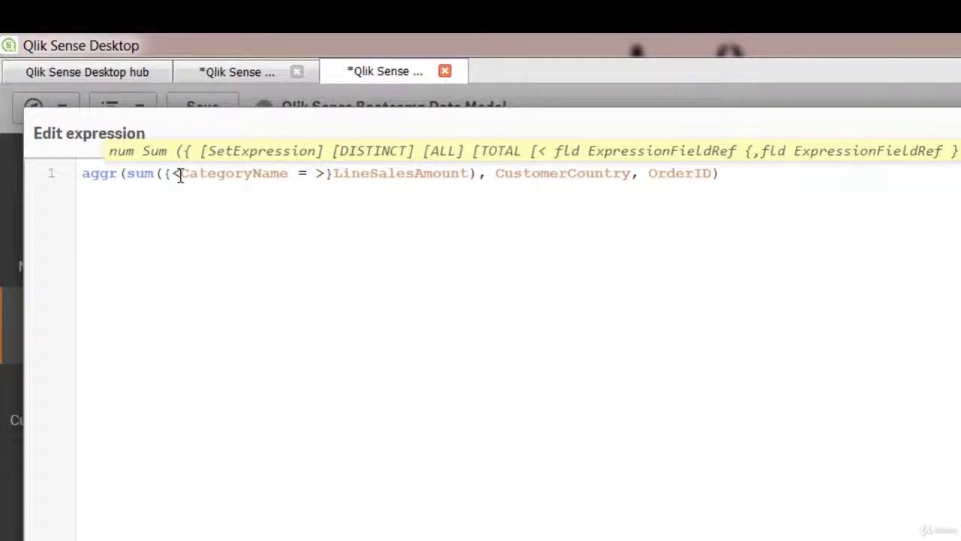
{"action": "type", "text": "[]"}
{"action": "left_click", "coordinate": [325, 174]}
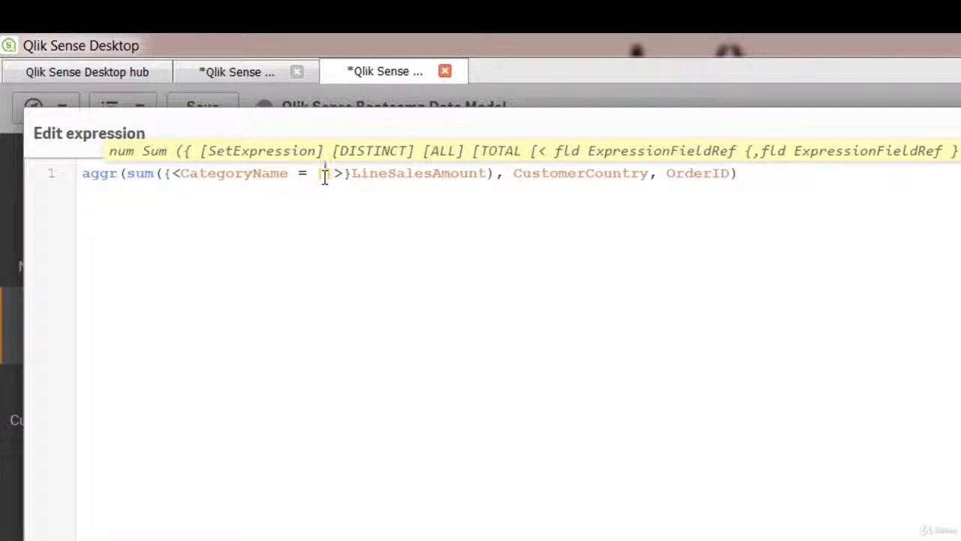
{"action": "type", "text": "'"}
{"action": "type", "text": "Seafood"}
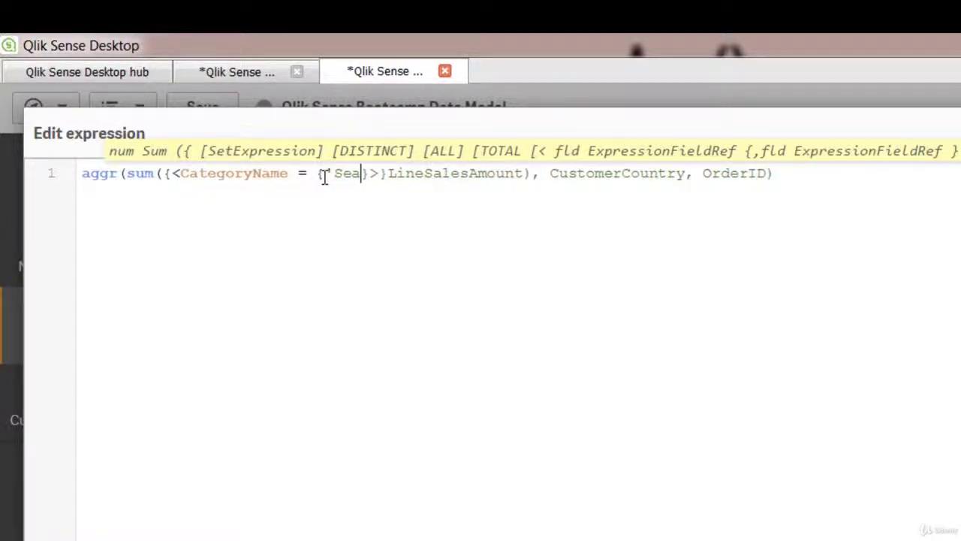
{"action": "type", "text": "'"}
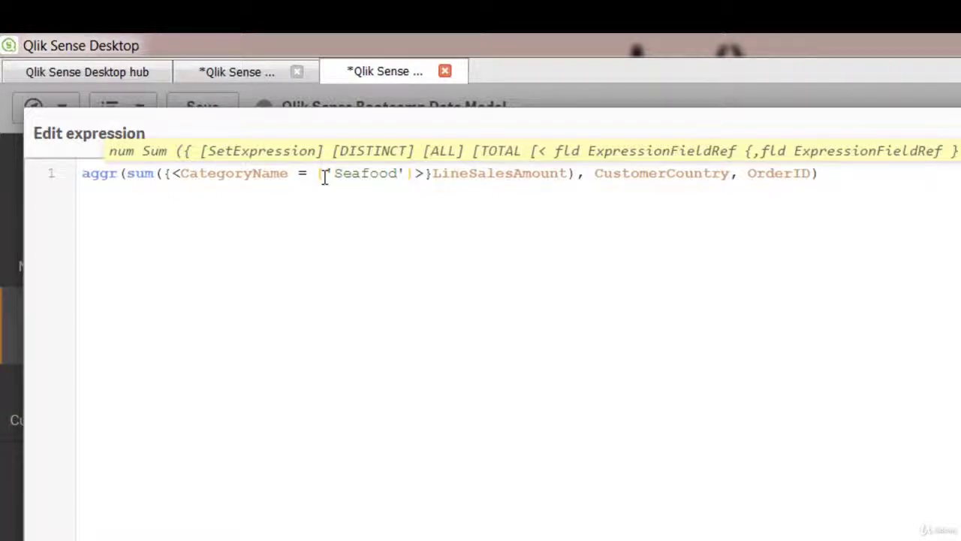
{"action": "key", "text": "End"}
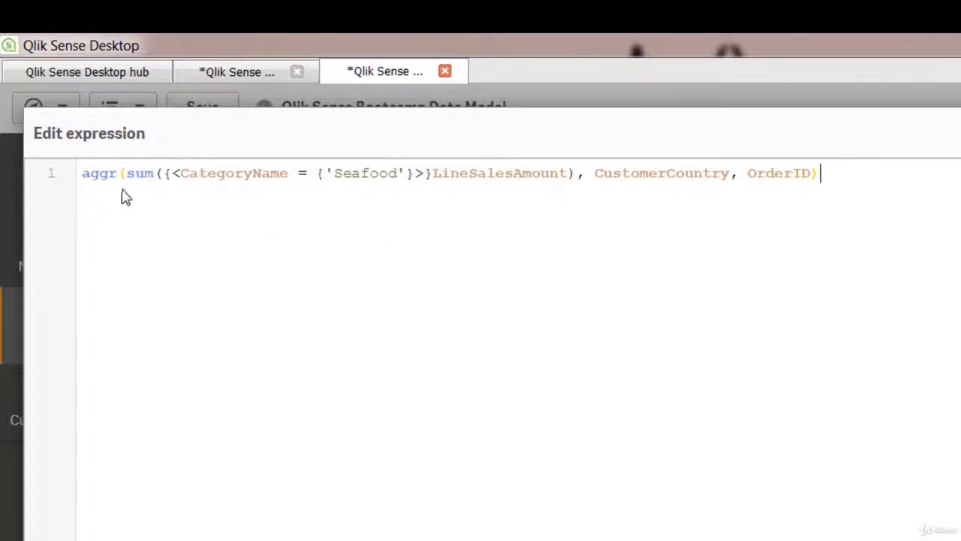
Wrap the whole aggr expression in max().
{"action": "left_click", "coordinate": [180, 175]}
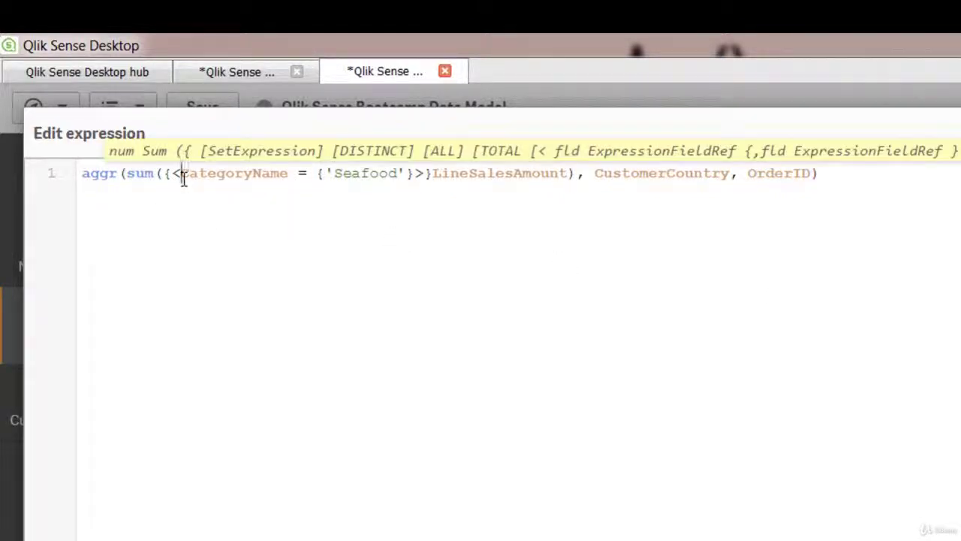
{"action": "key", "text": "Left"}
{"action": "key", "text": "Left"}
{"action": "key", "text": "Left"}
{"action": "key", "text": "Left"}
{"action": "key", "text": "Left"}
{"action": "key", "text": "Left"}
{"action": "key", "text": "Left"}
{"action": "key", "text": "Left"}
{"action": "key", "text": "Left"}
{"action": "key", "text": "Left"}
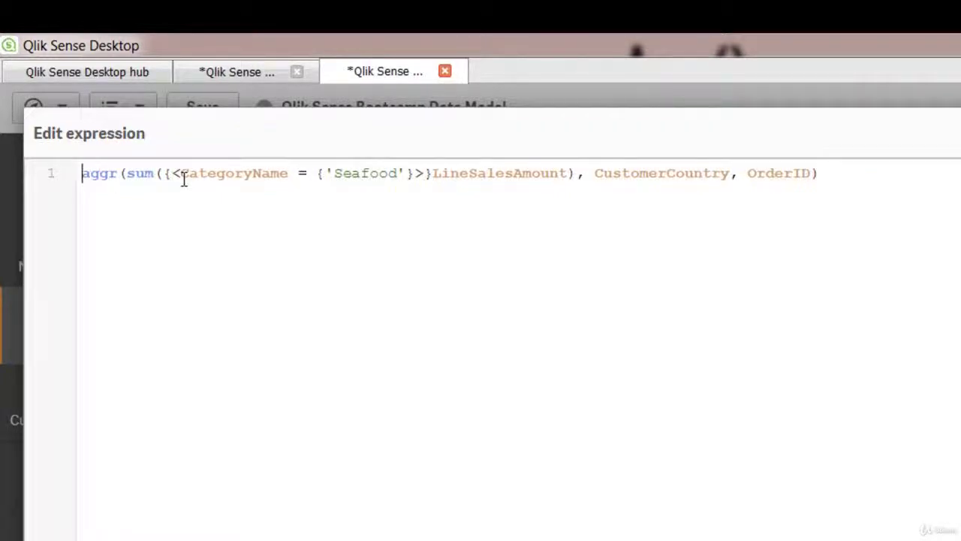
{"action": "type", "text": "max("}
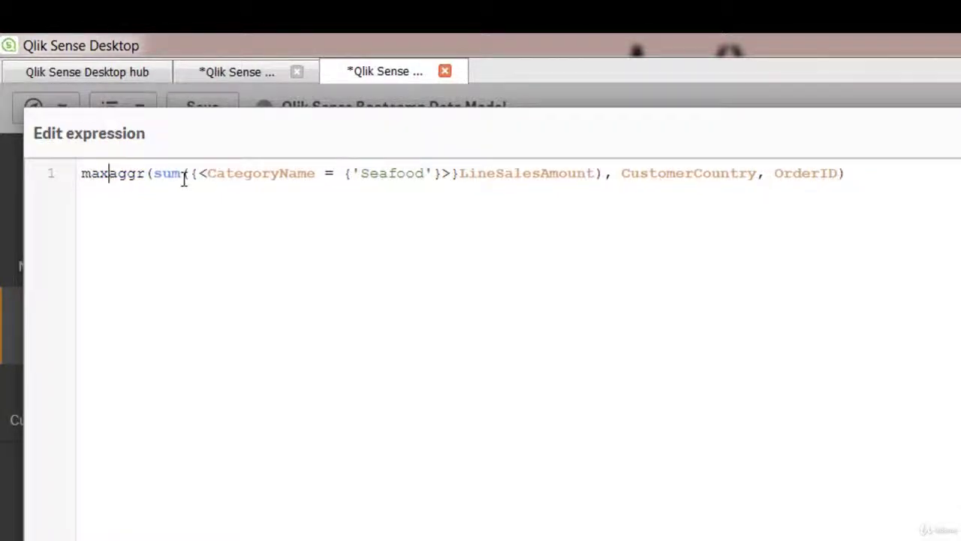
{"action": "left_click", "coordinate": [872, 174]}
{"action": "type", "text": ")"}
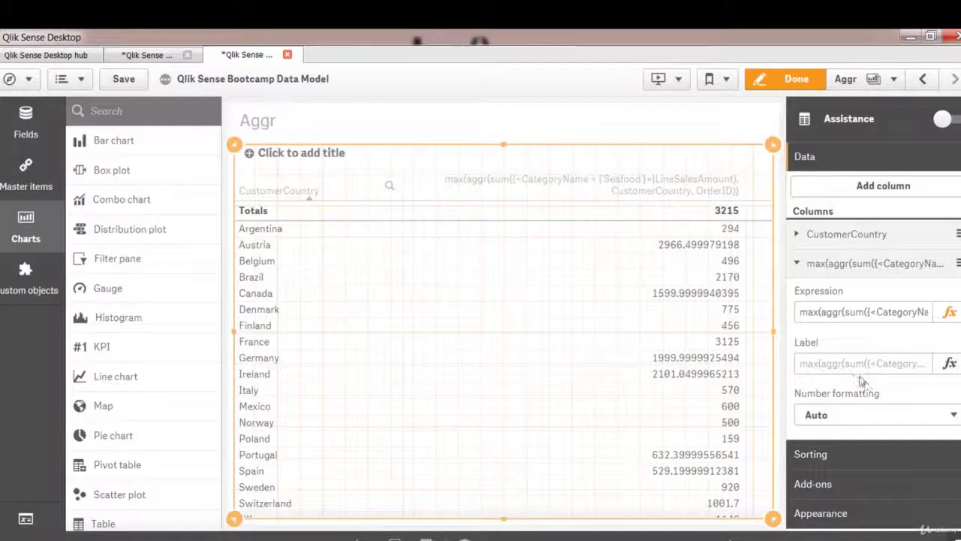
Label the measure 'Highest Order', format it as Money, and narrow the table.
{"action": "left_click", "coordinate": [852, 364]}
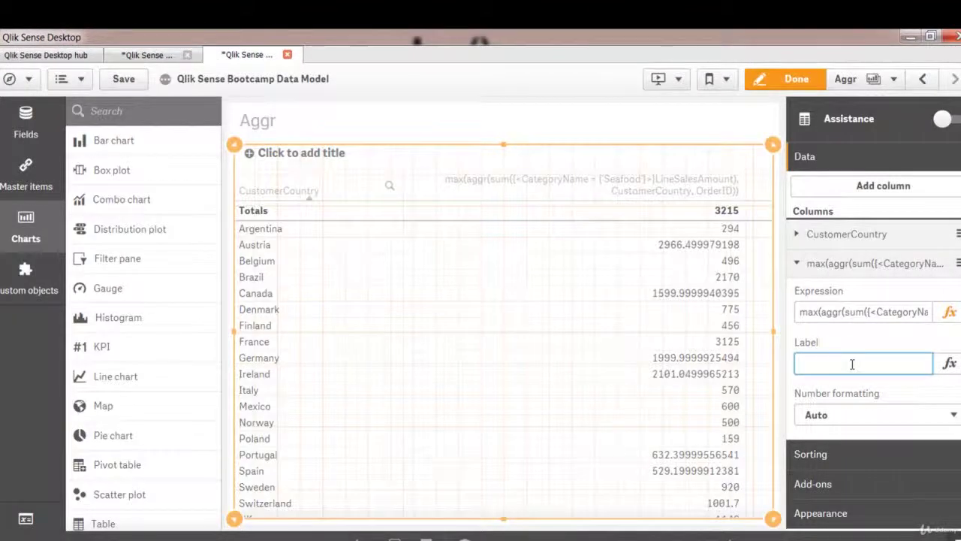
{"action": "type", "text": "Highest Order"}
{"action": "scroll", "coordinate": [864, 338], "scroll_direction": "down", "scroll_amount": 3}
{"action": "left_click", "coordinate": [901, 305]}
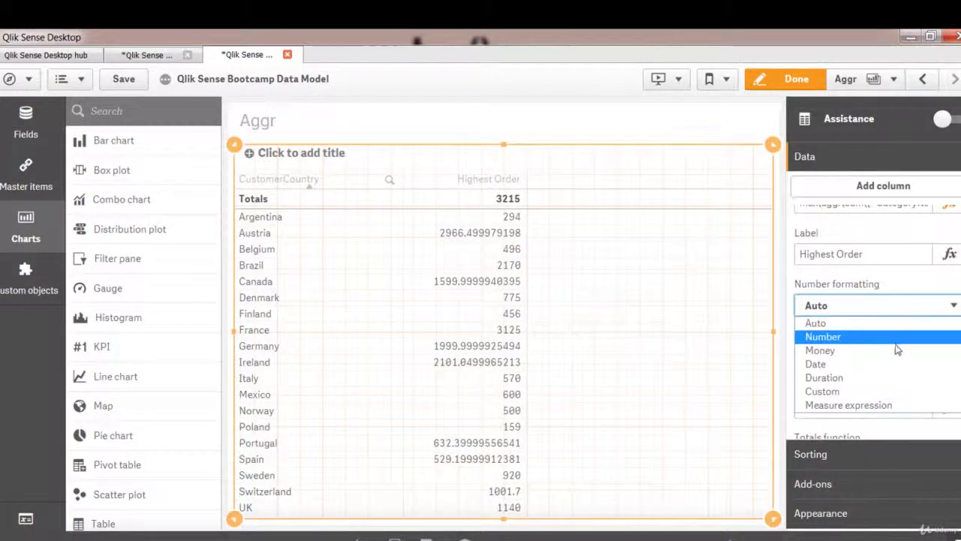
{"action": "left_click", "coordinate": [898, 350]}
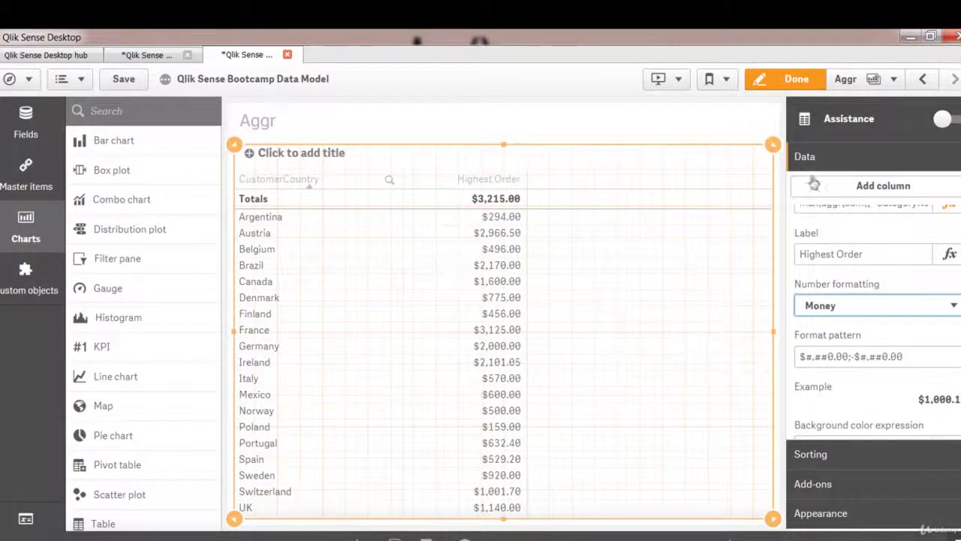
{"action": "left_click_drag", "start_coordinate": [773, 143], "coordinate": [513, 175]}
Copy the table and paste a duplicate beside the original.
{"action": "right_click", "coordinate": [362, 284]}
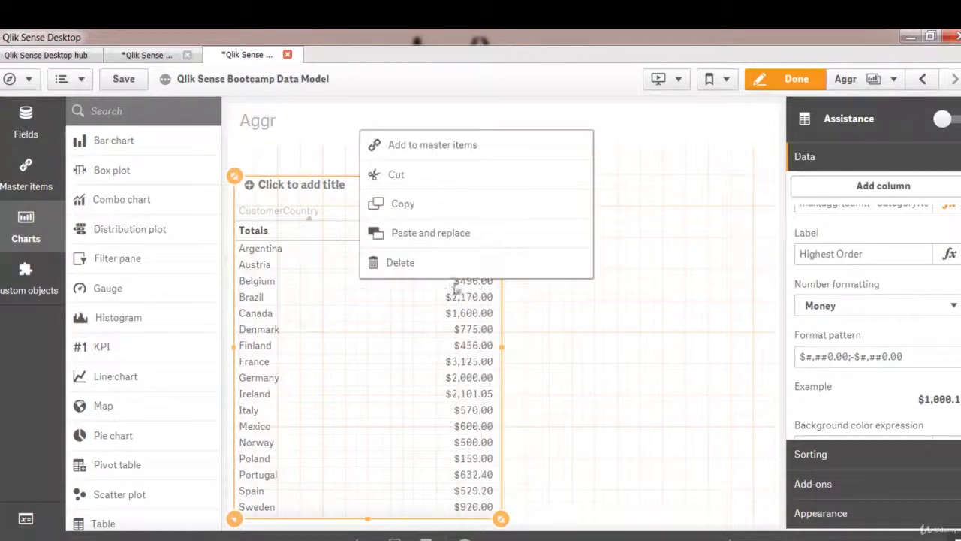
{"action": "left_click", "coordinate": [402, 204]}
{"action": "right_click", "coordinate": [545, 211]}
{"action": "left_click", "coordinate": [578, 219]}
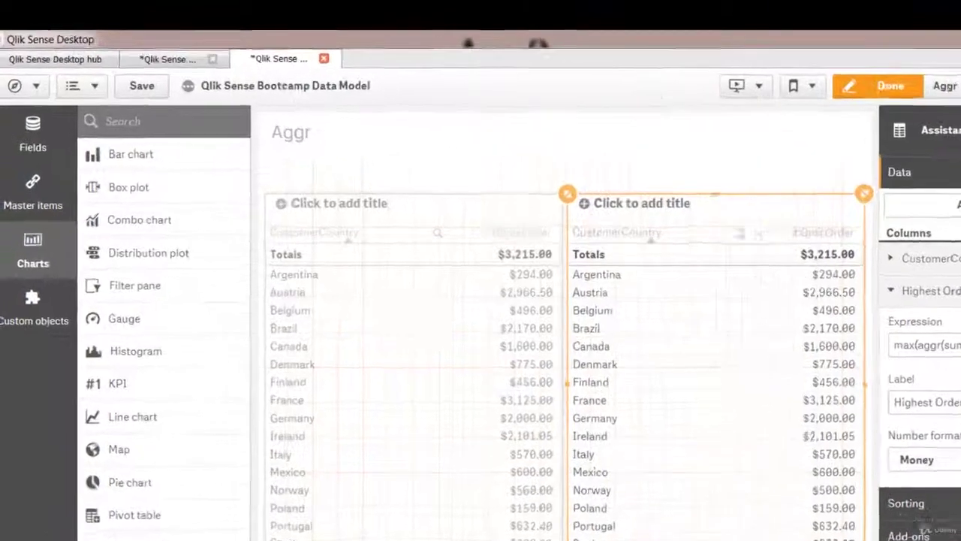
Change the copy's measure to sum({<CategoryName = {'Seafood'}>}LineSalesAmount).
{"action": "left_click", "coordinate": [949, 312]}
{"action": "left_click", "coordinate": [167, 178]}
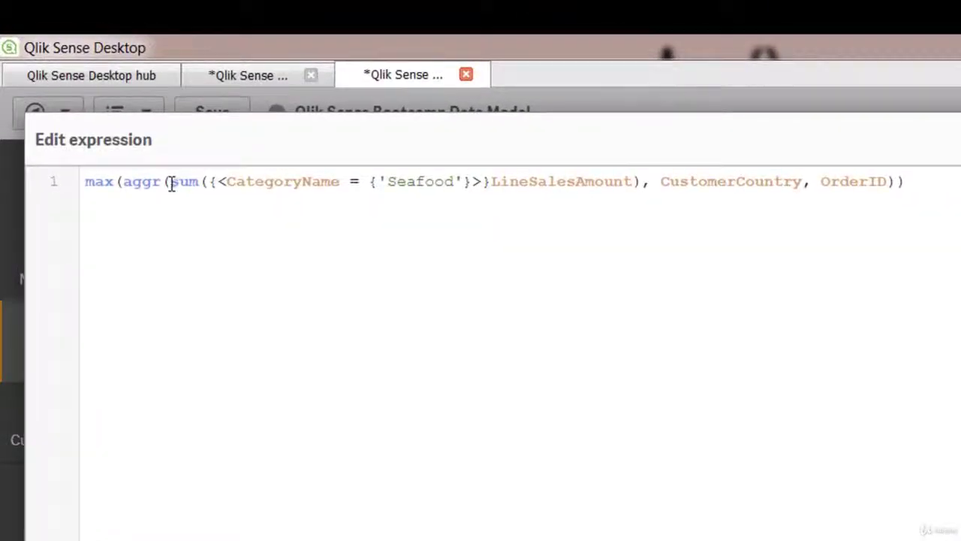
{"action": "left_click_drag", "start_coordinate": [168, 178], "coordinate": [630, 179]}
{"action": "key", "text": "ctrl+c"}
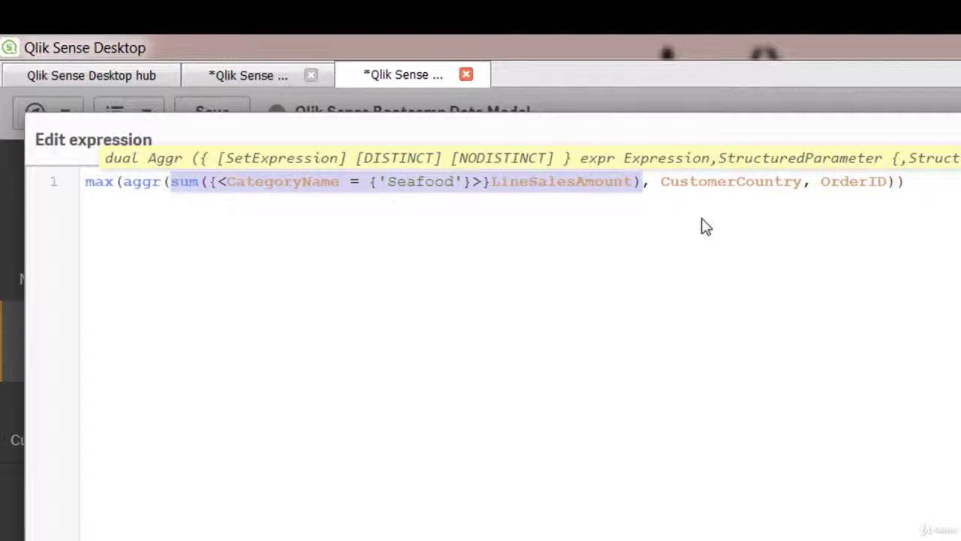
{"action": "left_click_drag", "start_coordinate": [929, 180], "coordinate": [60, 197]}
{"action": "key", "text": "ctrl+v"}
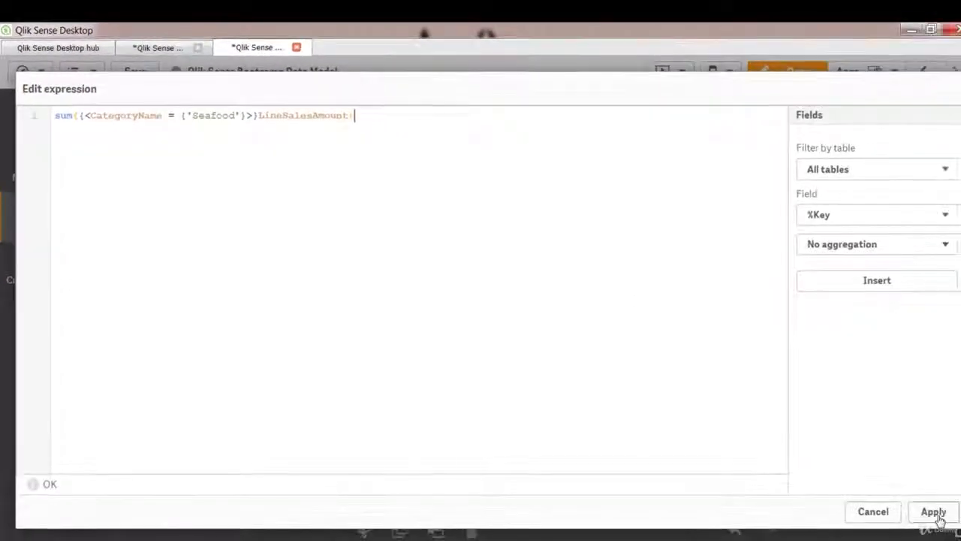
{"action": "left_click", "coordinate": [934, 513]}
Add an OrderID dimension to the copied table, move Highest Order after it, and finish editing.
{"action": "left_click", "coordinate": [906, 180]}
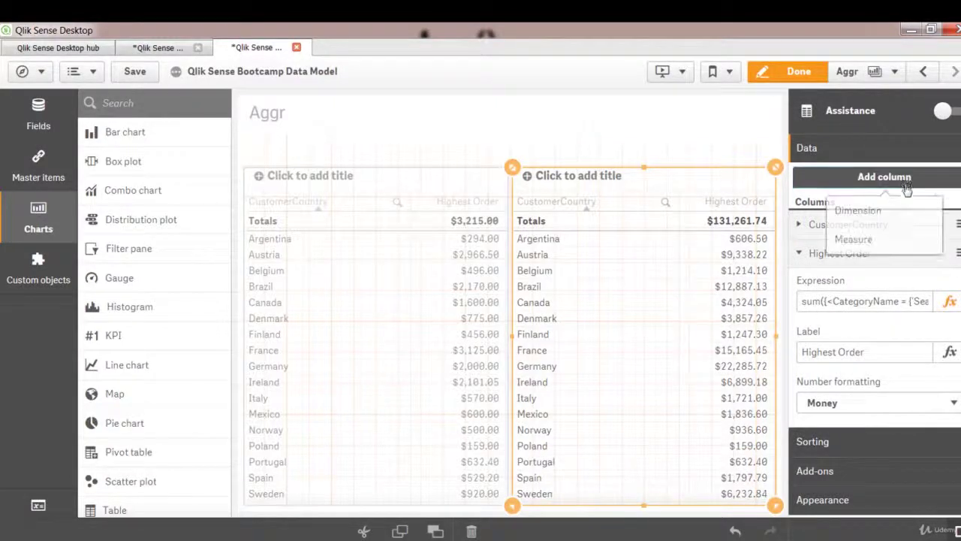
{"action": "left_click", "coordinate": [906, 209]}
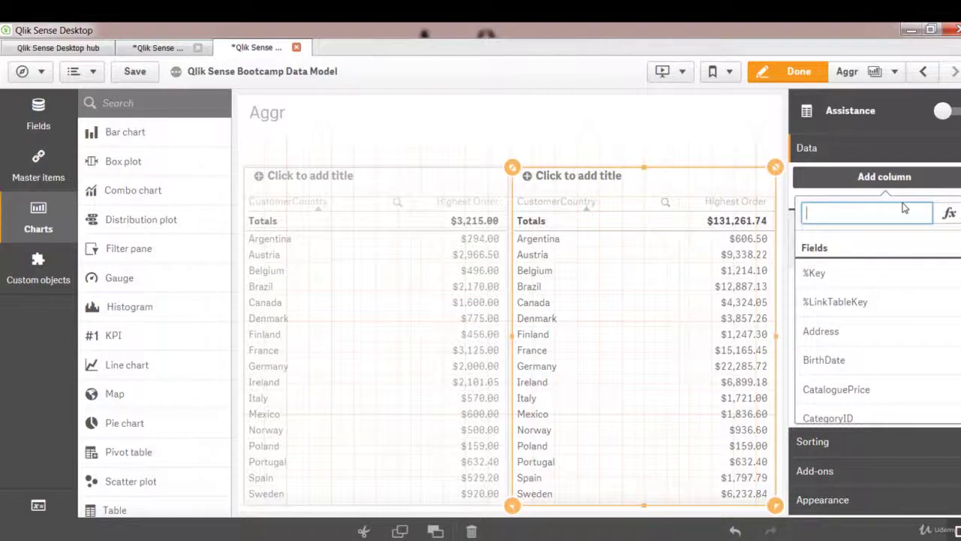
{"action": "type", "text": "Order"}
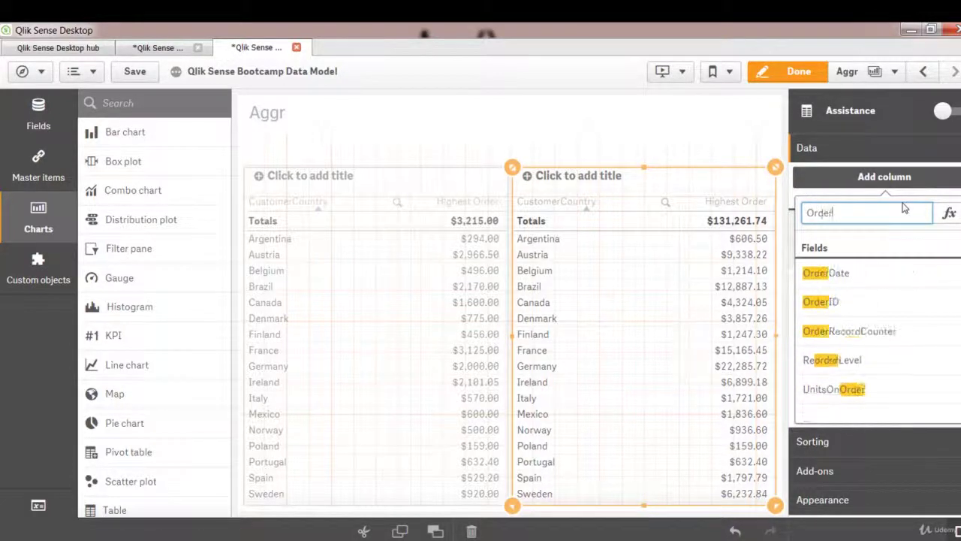
{"action": "left_click", "coordinate": [853, 302]}
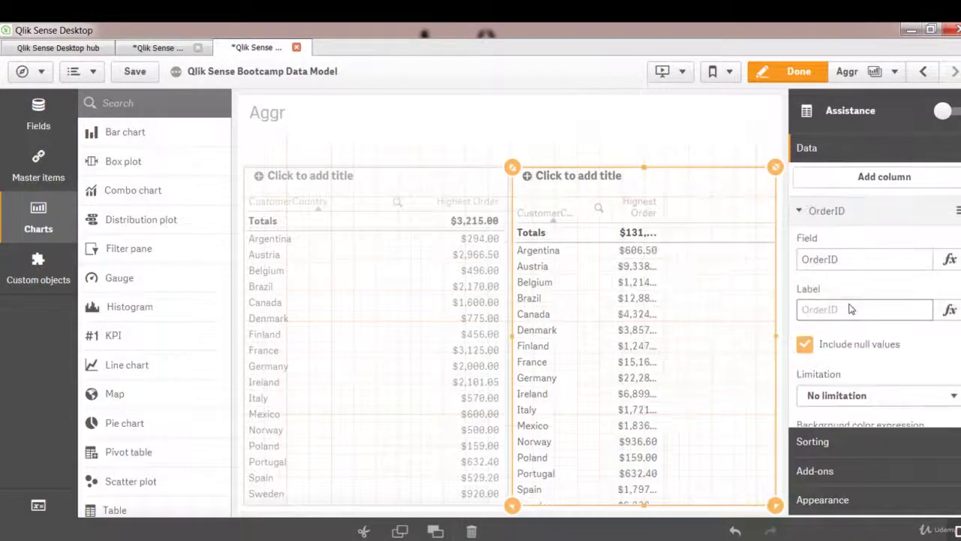
{"action": "left_click_drag", "start_coordinate": [851, 231], "coordinate": [685, 225]}
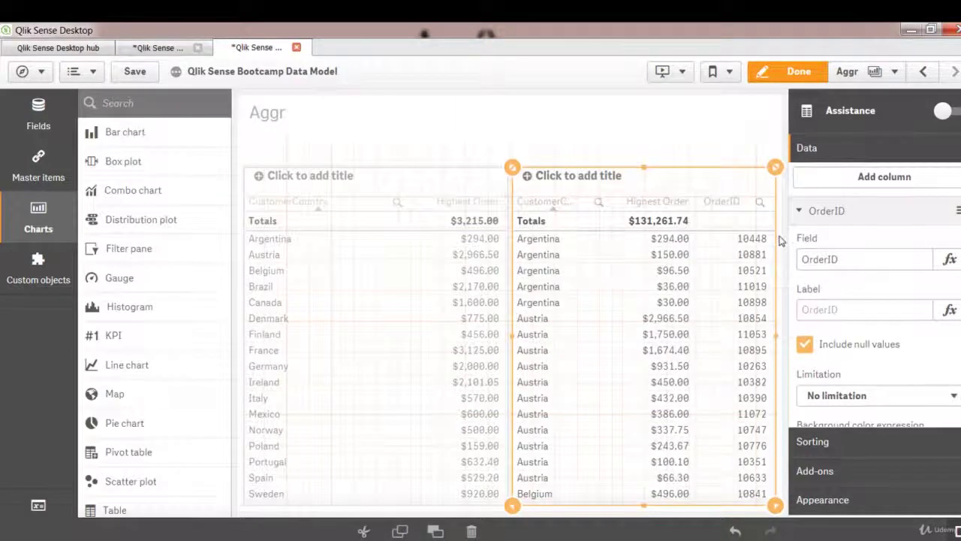
{"action": "left_click", "coordinate": [830, 211]}
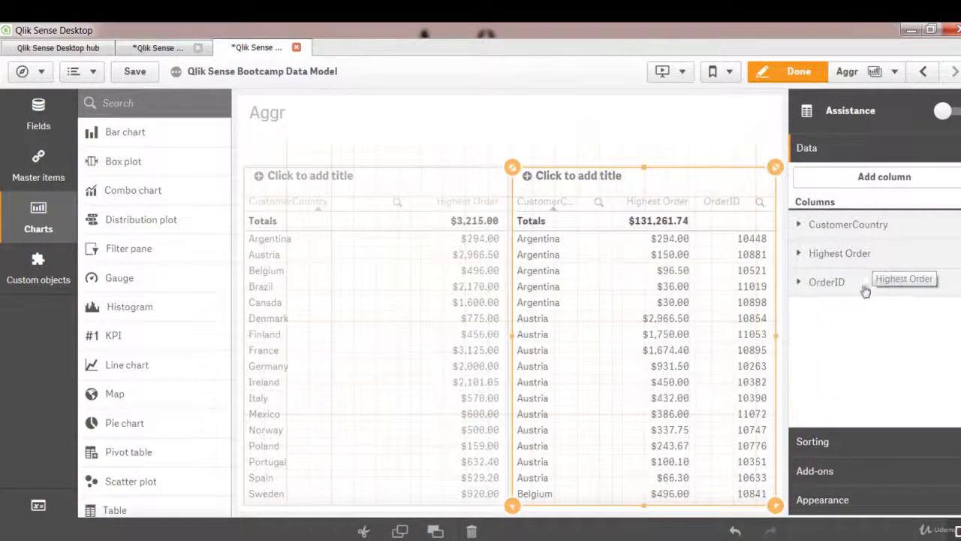
{"action": "left_click_drag", "start_coordinate": [854, 253], "coordinate": [905, 308]}
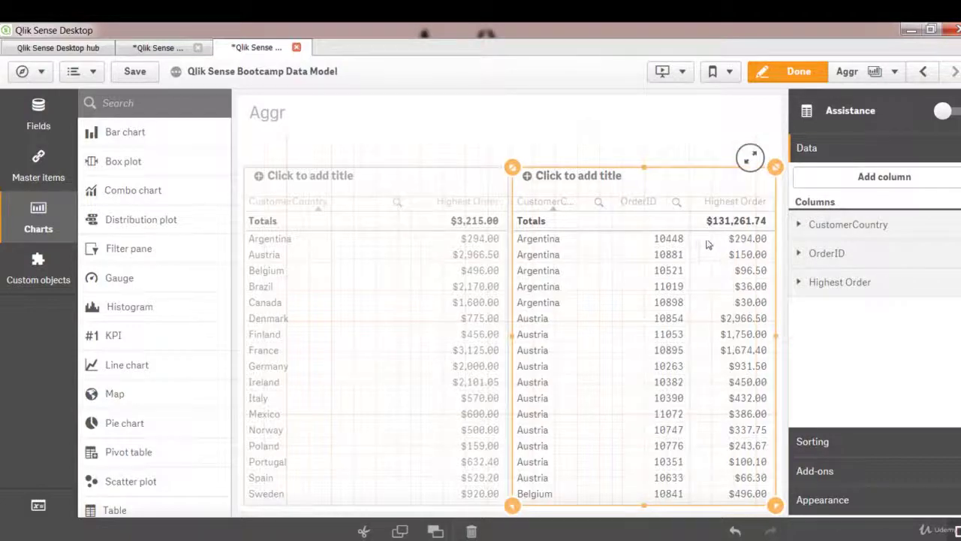
{"action": "left_click", "coordinate": [788, 71]}
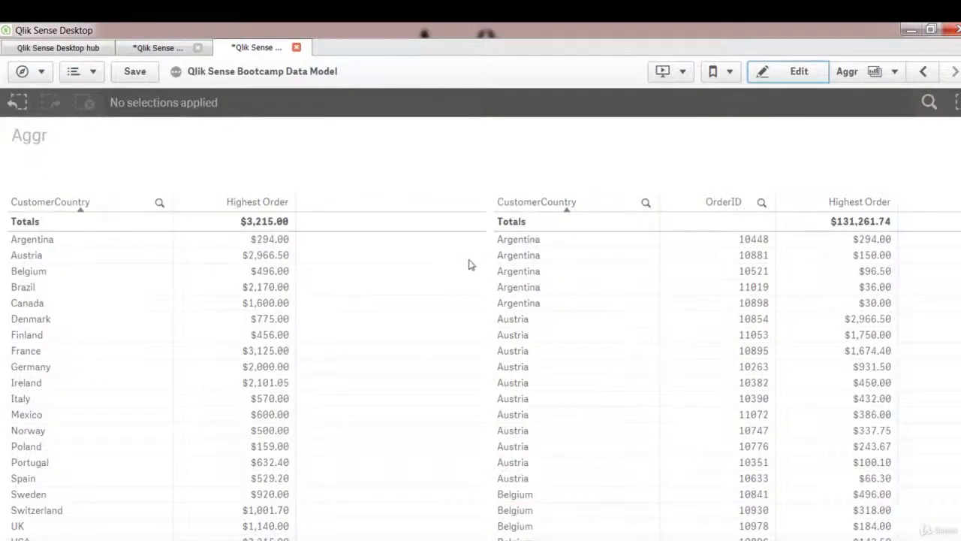
Select Argentina to compare its $294.00 highest order against its five Seafood orders.
{"action": "left_click", "coordinate": [29, 239]}
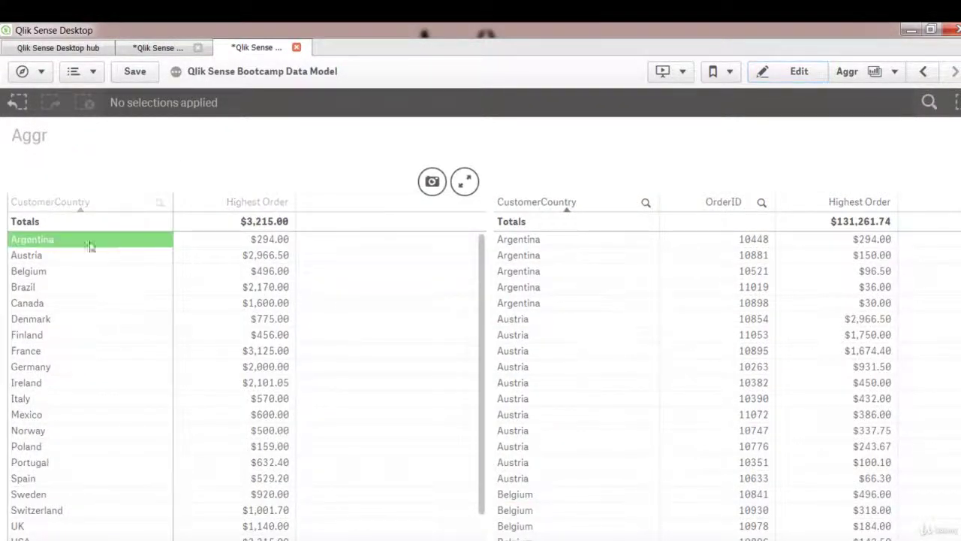
{"action": "left_click", "coordinate": [148, 175]}
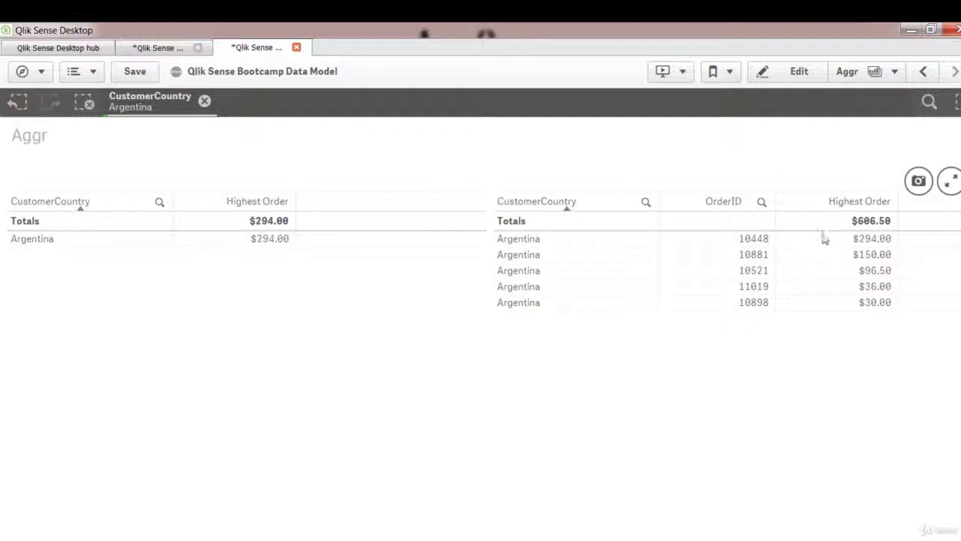
Replace the Argentina selection with Canada, showing its $1,600.00 highest order.
{"action": "left_click", "coordinate": [205, 102]}
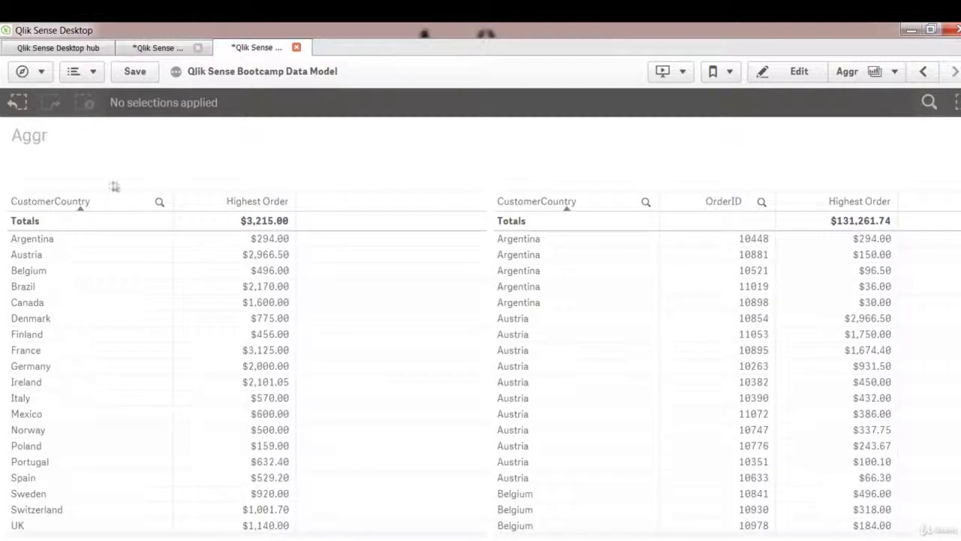
{"action": "left_click", "coordinate": [34, 303]}
{"action": "left_click", "coordinate": [304, 262]}
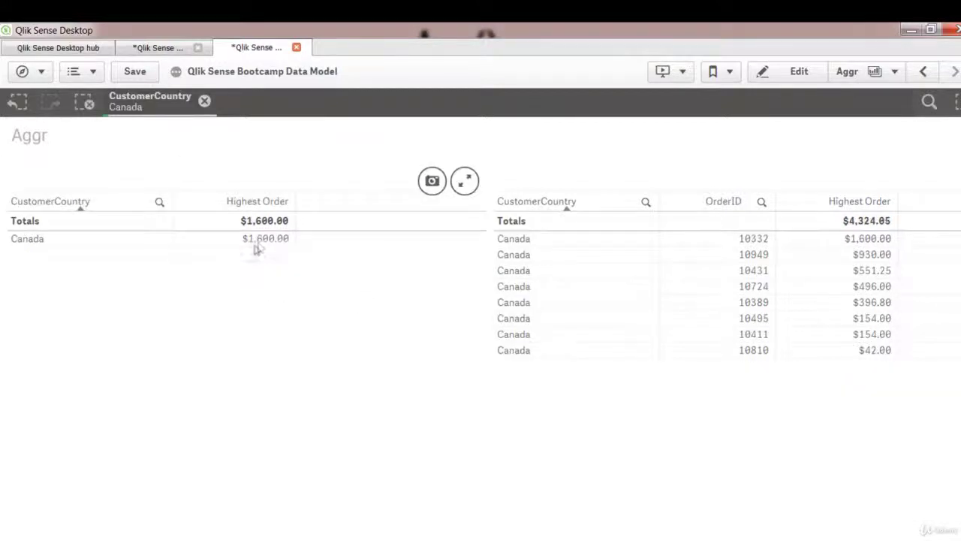